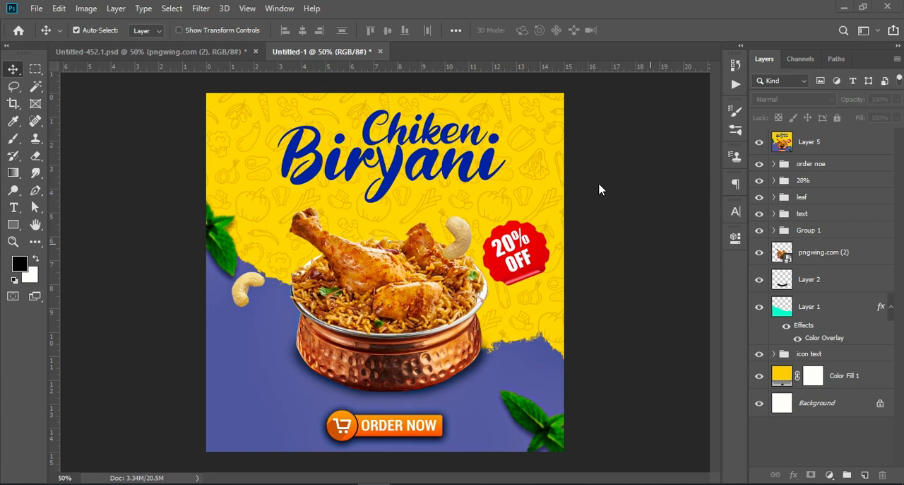
- Create a new 1080 x 1080 px document at 72 ppi in RGB with a white background
left_click(35, 8)
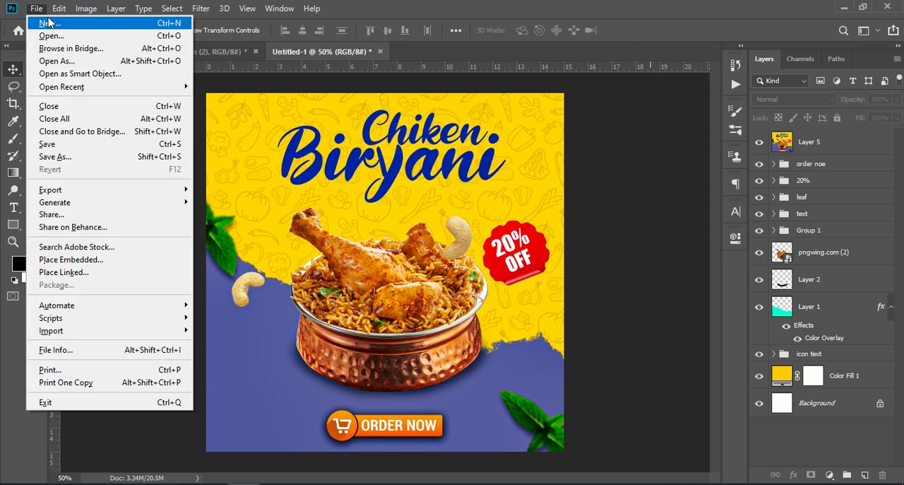
left_click(50, 23)
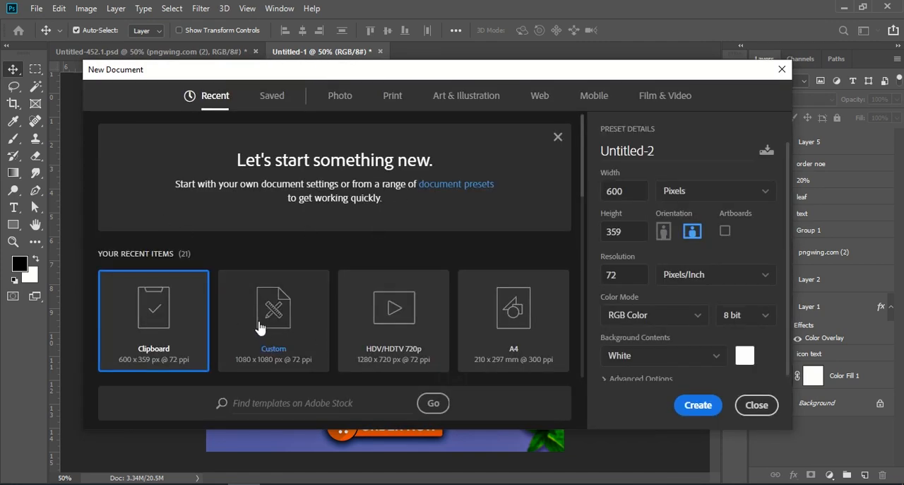
left_click(303, 308)
left_click(697, 405)
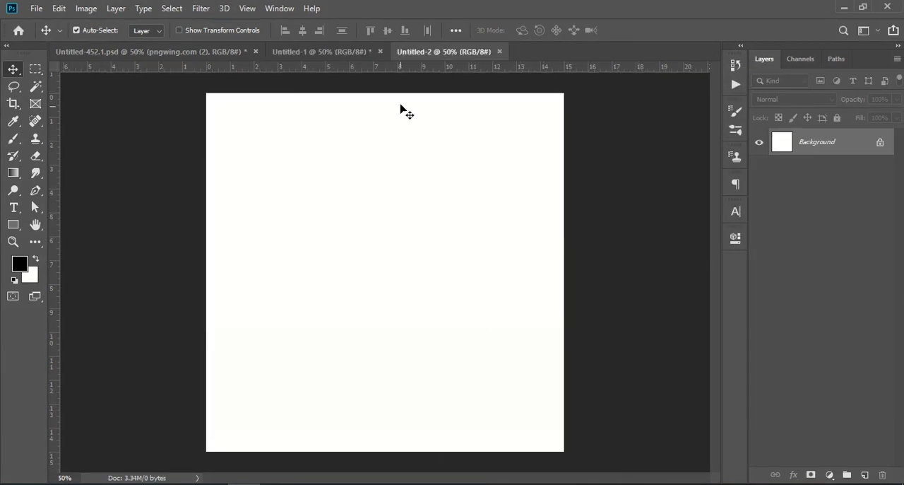
- Hide Layer 5 in Untitled-1, copy the biryani bowl layer into Untitled-2, and place it near the canvas centre
left_click(315, 54)
left_click(402, 320)
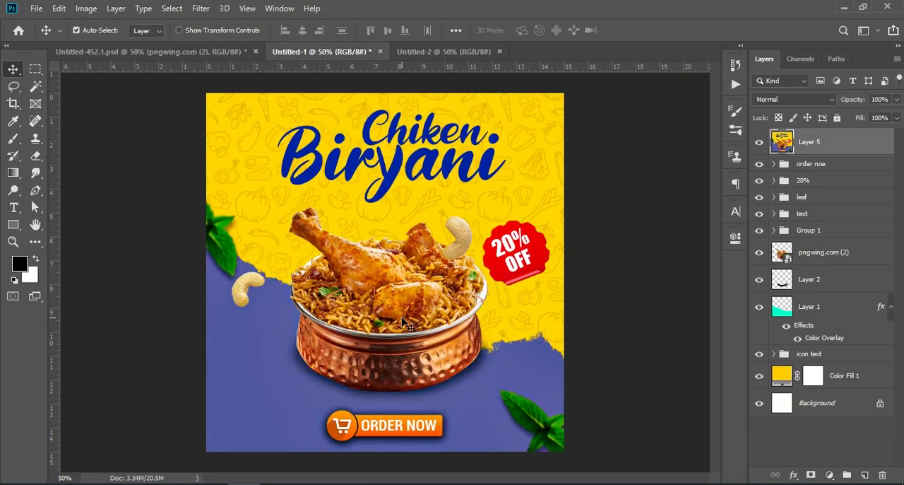
left_click(759, 145)
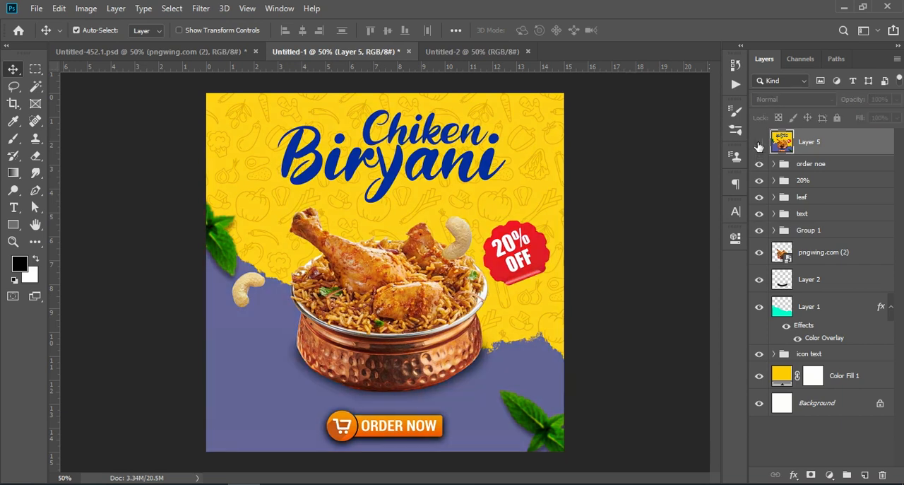
left_click(391, 319)
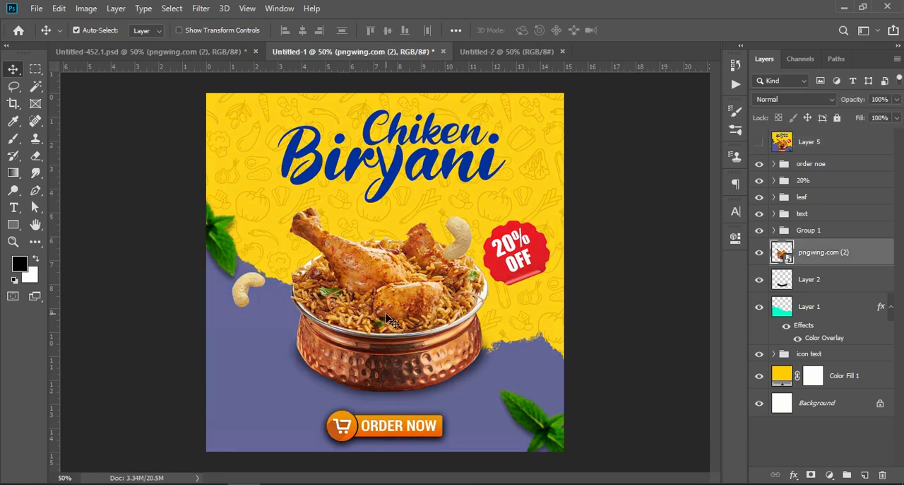
left_click_drag(819, 256, 381, 300)
left_click_drag(432, 316, 438, 292)
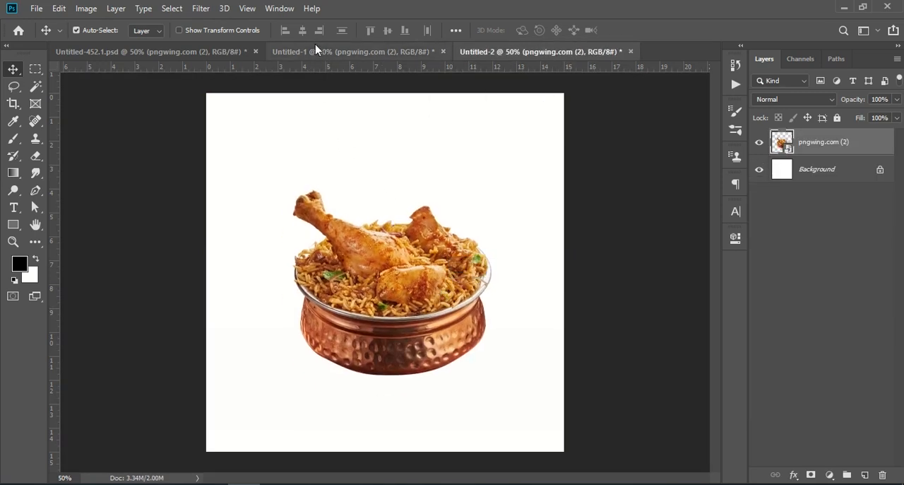
- Copy the bowl's shadow layer from Untitled-1 into Untitled-2, below the bowl layer, and align it under the bowl's base
left_click(315, 51)
left_click_drag(810, 281, 436, 373)
left_click_drag(850, 148, 841, 185)
left_click_drag(474, 358, 473, 348)
- Set the opacity of the bowl's shadow layer to 88%
left_click_drag(859, 99, 840, 100)
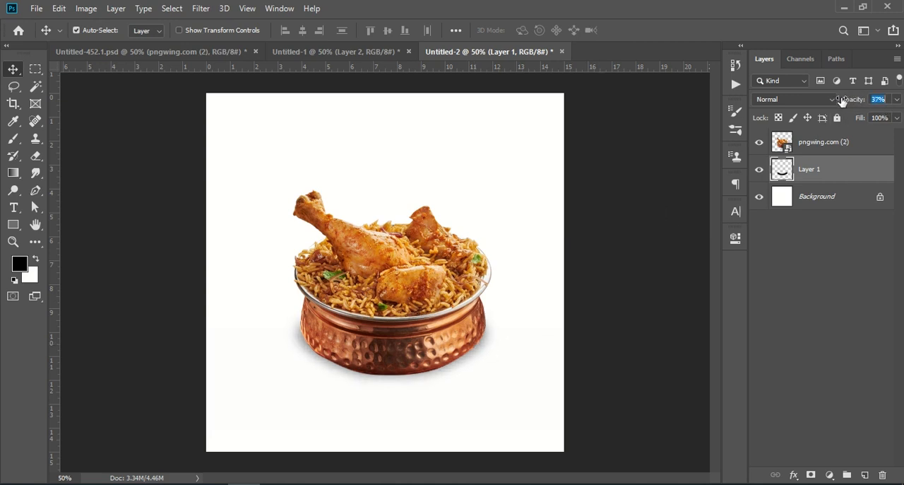
left_click(824, 272)
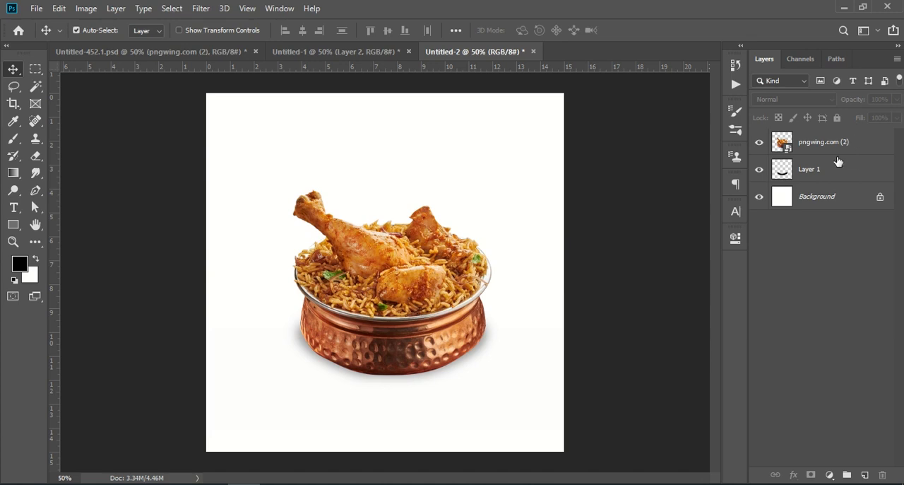
left_click(826, 173)
left_click_drag(845, 100, 881, 101)
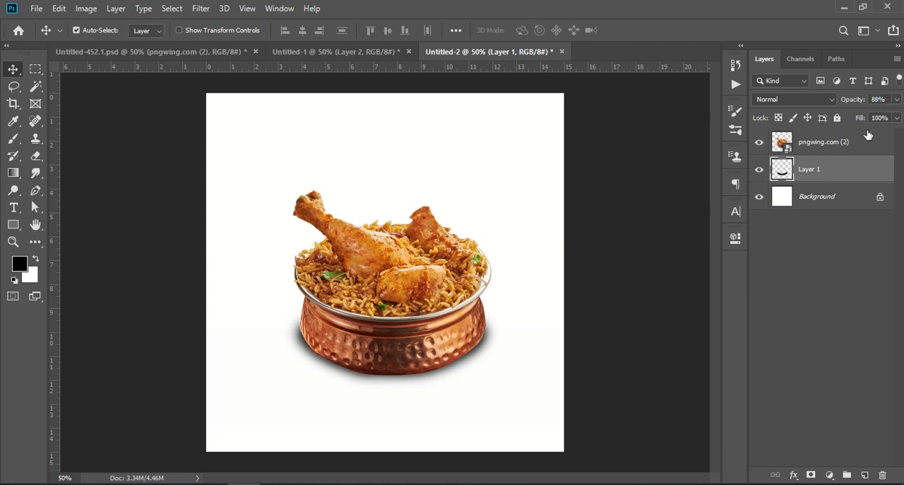
left_click(809, 289)
- Copy the purple torn-edge shape from Untitled-1 into Untitled-2, fit it to the canvas's lower part, and order it below the shadow layer
left_click(286, 52)
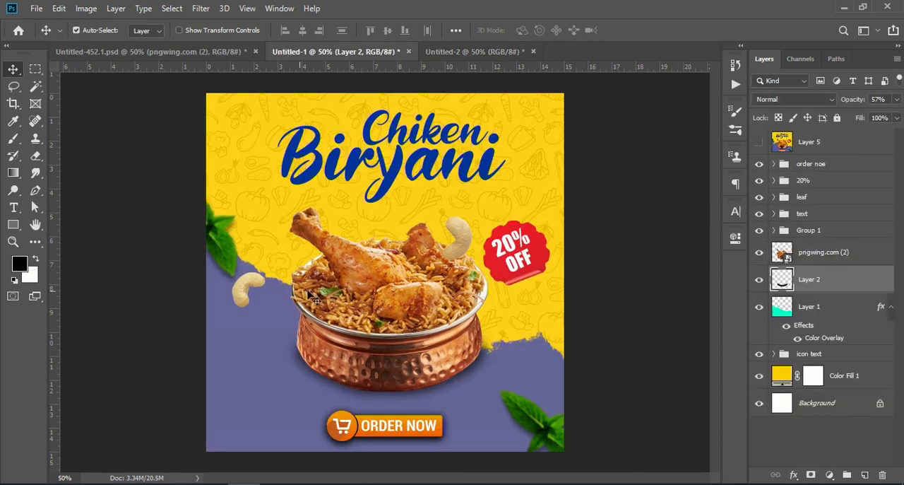
left_click(266, 376)
left_click_drag(813, 315, 329, 375)
left_click_drag(449, 387, 419, 391)
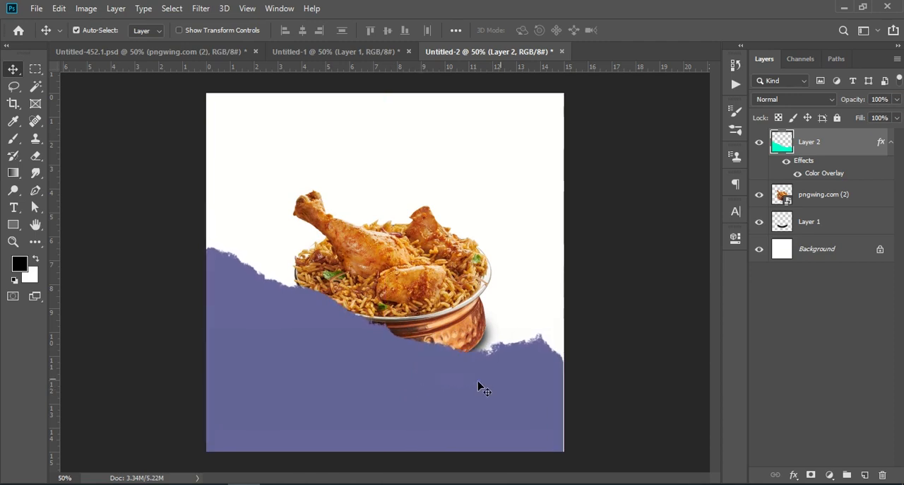
left_click_drag(508, 393, 502, 389)
left_click_drag(825, 144, 824, 234)
left_click(799, 345)
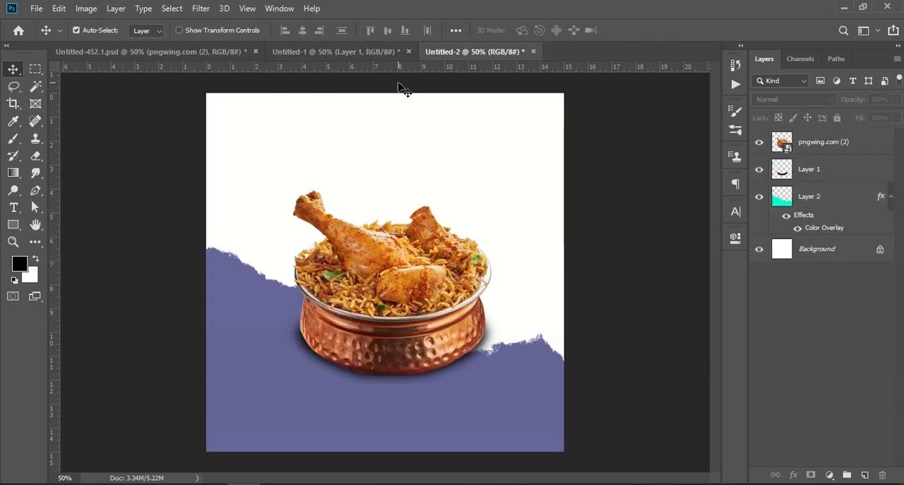
- Add a golden-yellow Solid Color fill layer directly above the Background in Untitled-2
left_click(346, 54)
left_click(496, 53)
left_click(819, 251)
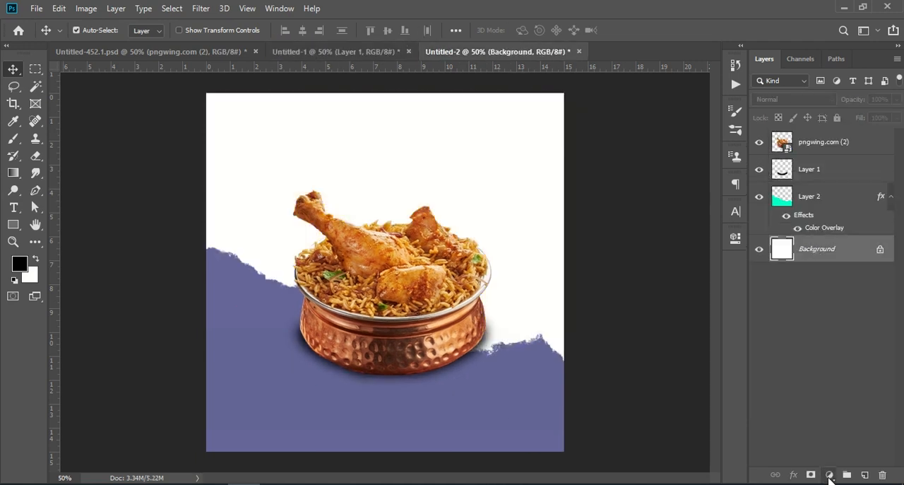
left_click(829, 475)
left_click(783, 242)
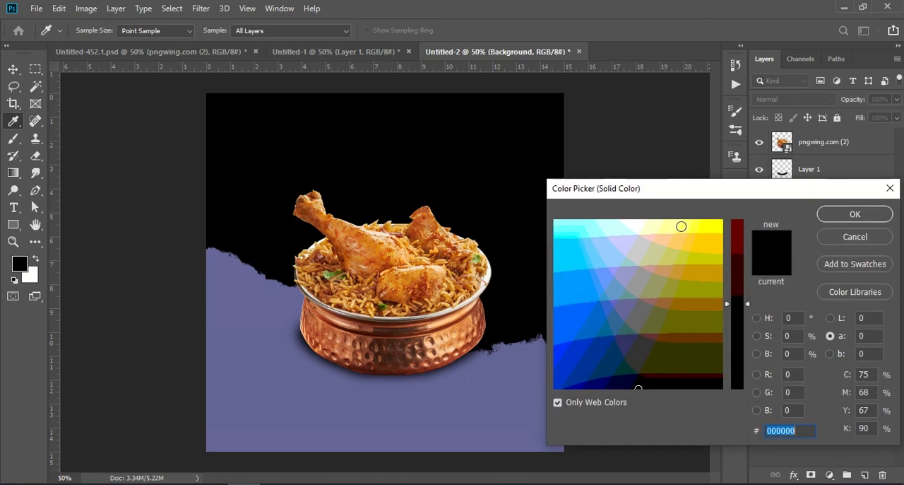
left_click(719, 224)
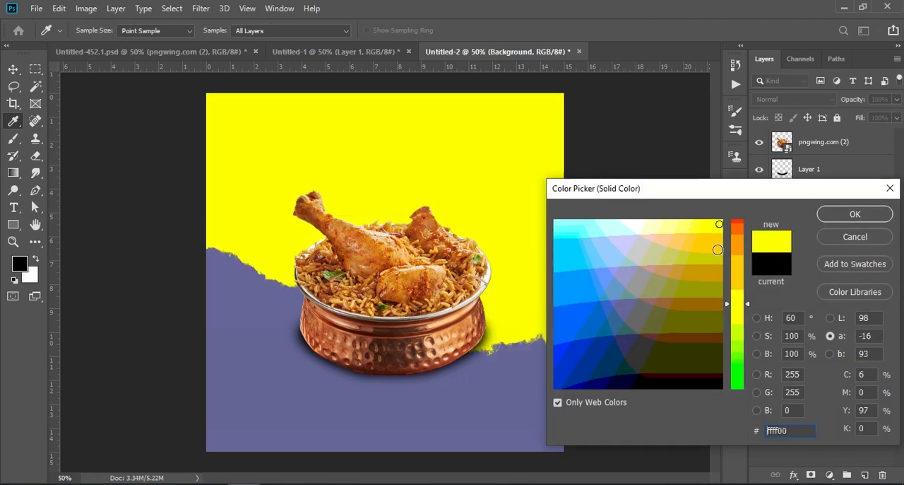
left_click(717, 250)
left_click(860, 214)
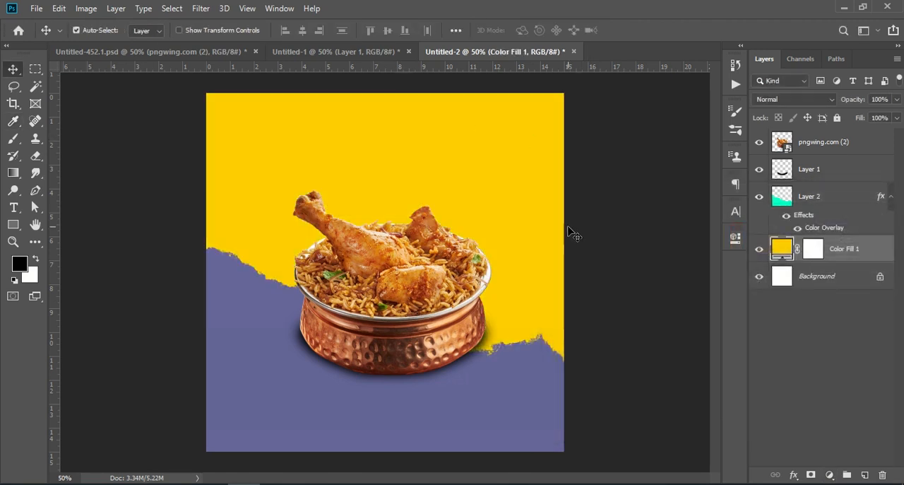
left_click(820, 348)
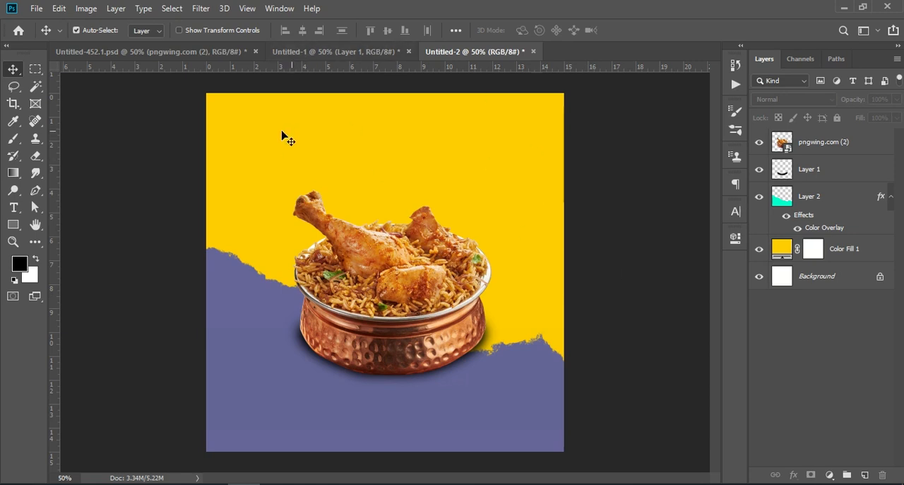
- Change the torn-edge shape's Color Overlay to dark navy 333366, trying lighter and brighter blues first
left_click(508, 393)
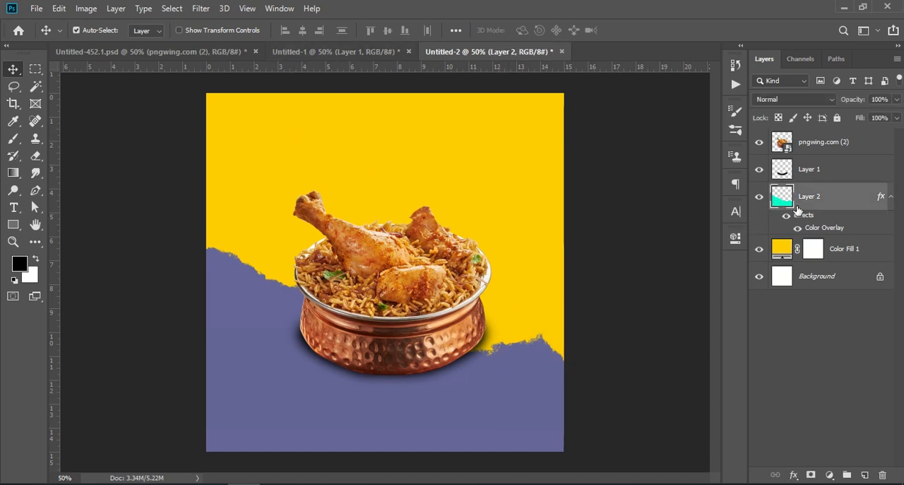
double_click(824, 228)
left_click(670, 208)
left_click(626, 250)
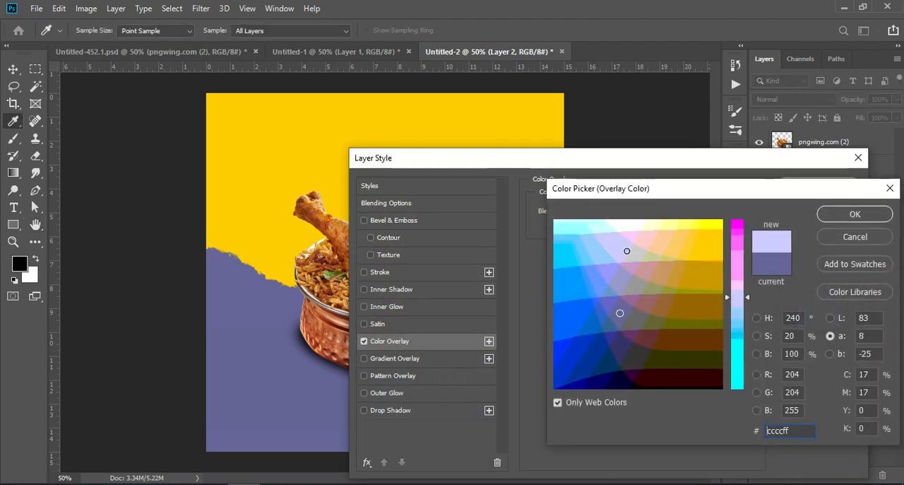
left_click(599, 260)
left_click(581, 250)
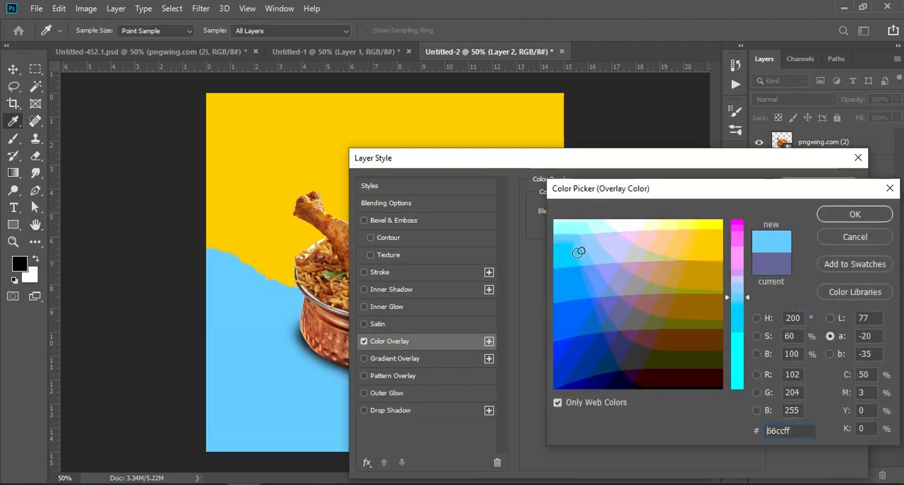
left_click(660, 272)
left_click(589, 277)
left_click(583, 244)
left_click(581, 232)
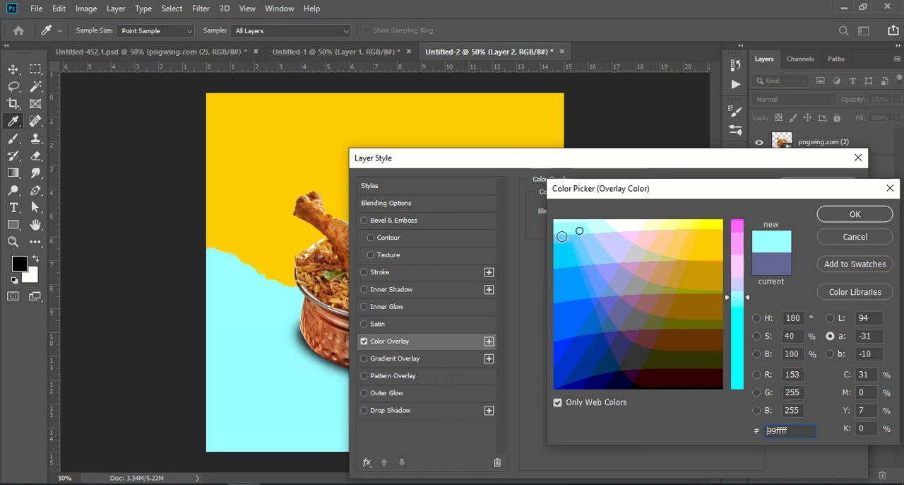
left_click(574, 232)
left_click(554, 247)
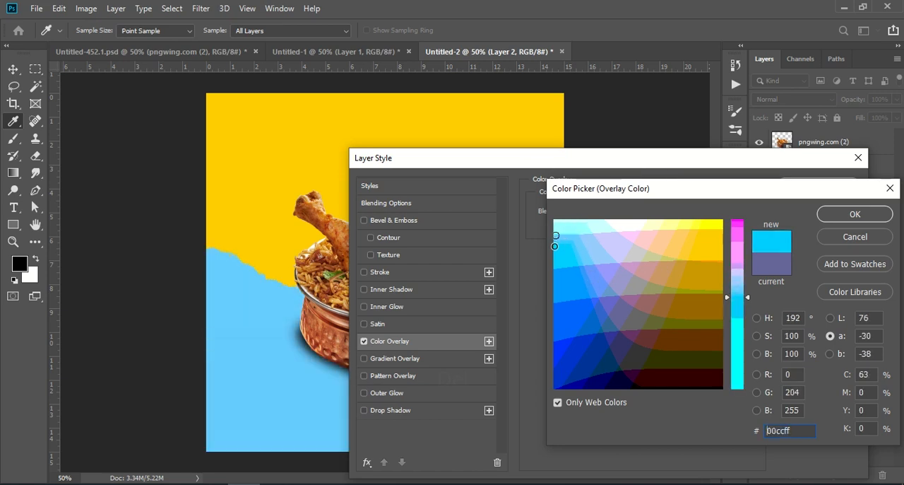
left_click(558, 274)
left_click(555, 312)
left_click(555, 344)
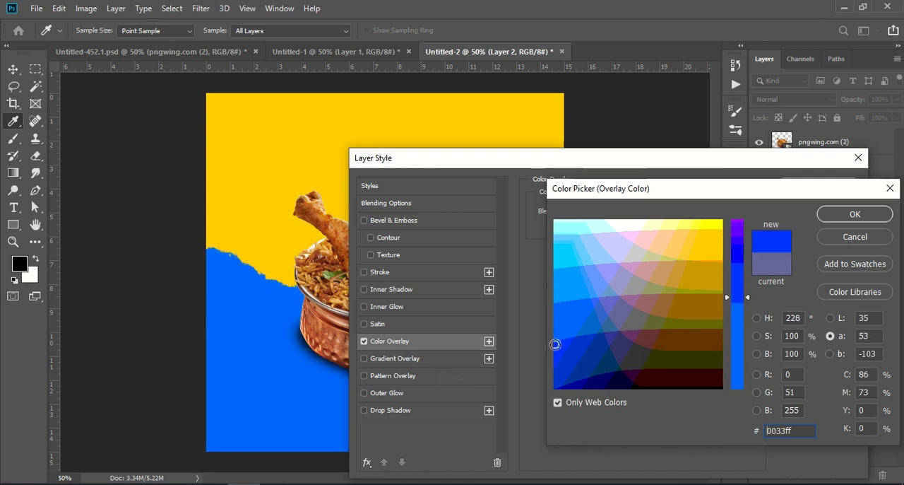
left_click(602, 358)
left_click(615, 347)
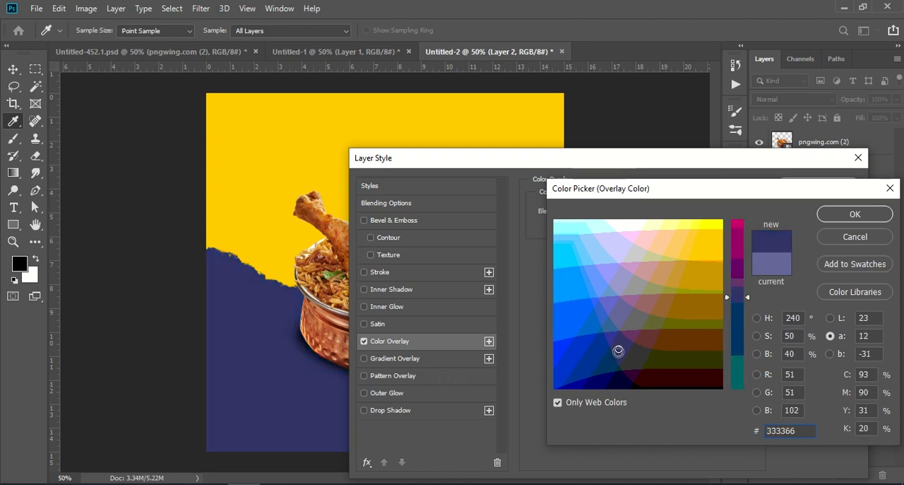
left_click(871, 214)
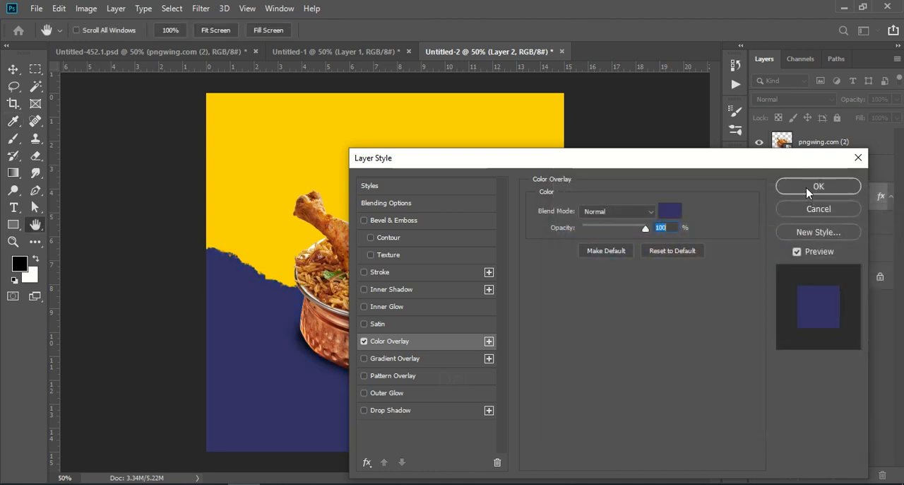
left_click(846, 186)
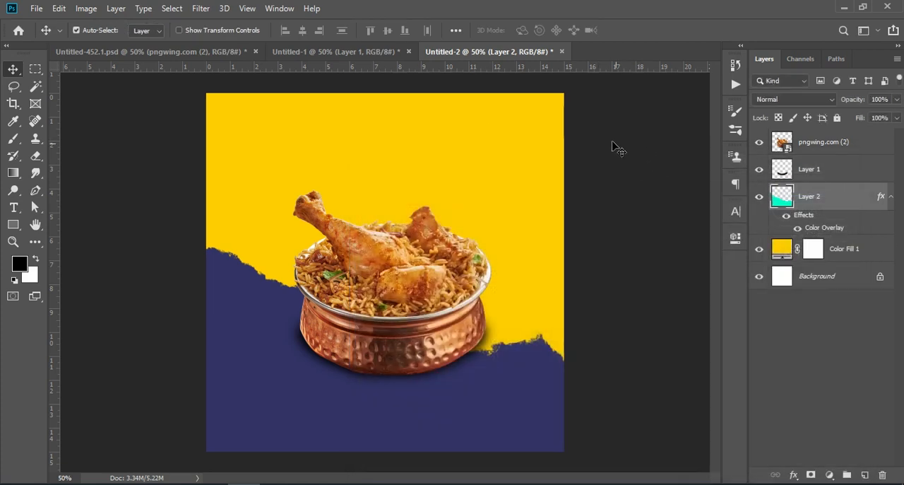
- Copy the icon text group from Untitled-1 into Untitled-2 and order its food-icon texture between the torn-edge shape and the yellow fill
left_click(305, 53)
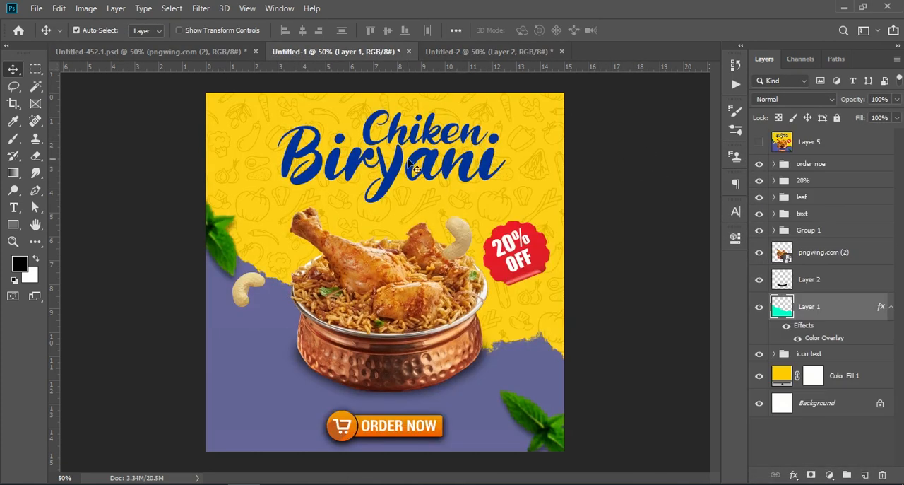
left_click_drag(819, 353, 435, 311)
left_click_drag(855, 215, 834, 246)
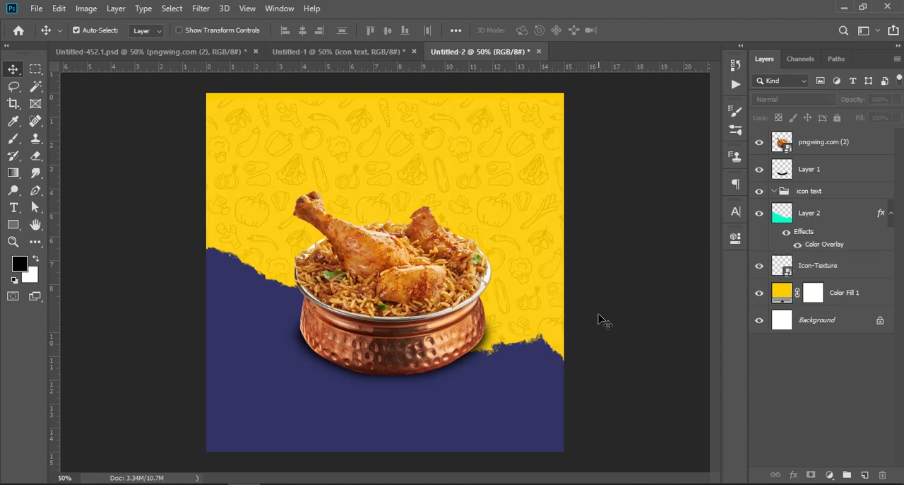
- Copy the "Chiken Biryani" text group from Untitled-1 into Untitled-2 and position the title above the bowl
left_click(310, 52)
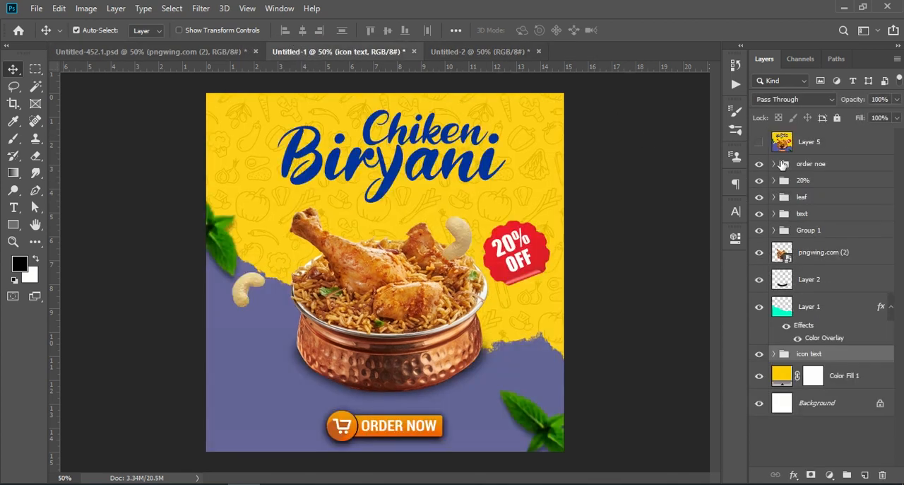
left_click_drag(804, 217, 398, 162)
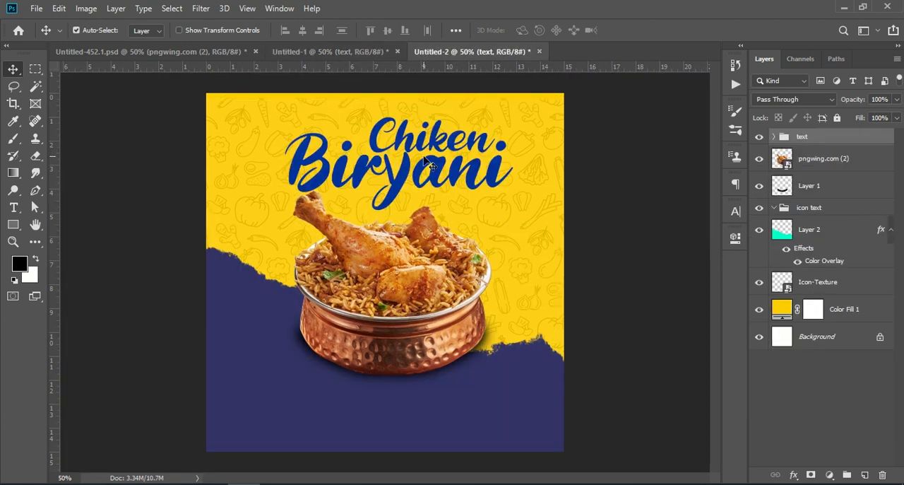
key("ctrl+t")
left_click_drag(472, 159, 459, 144)
key("Return")
- Copy the red 20% OFF badge from Untitled-1 into Untitled-2 and place it beside the bowl's upper right
left_click(344, 54)
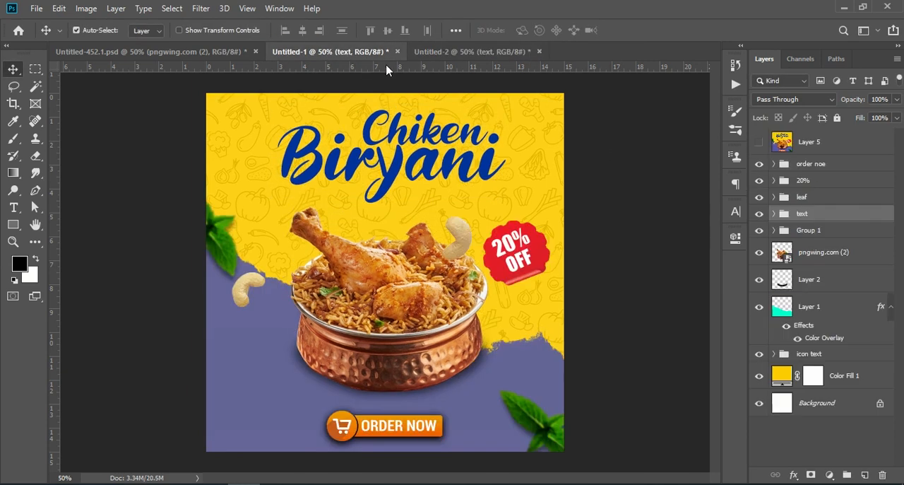
left_click(514, 258)
left_click_drag(830, 205, 522, 249)
left_click(621, 224)
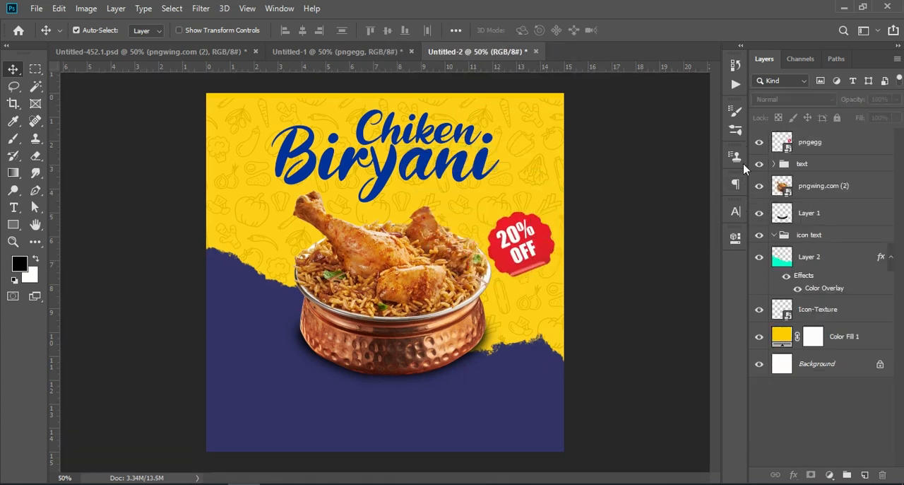
- Copy the leaf group from Untitled-1 into Untitled-2, placing one sprig at the poster's lower-right corner
left_click(321, 52)
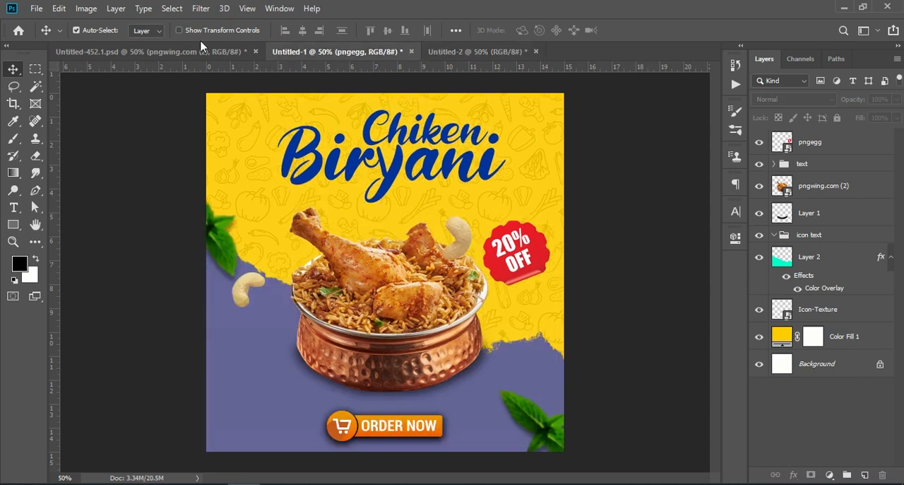
left_click(775, 181)
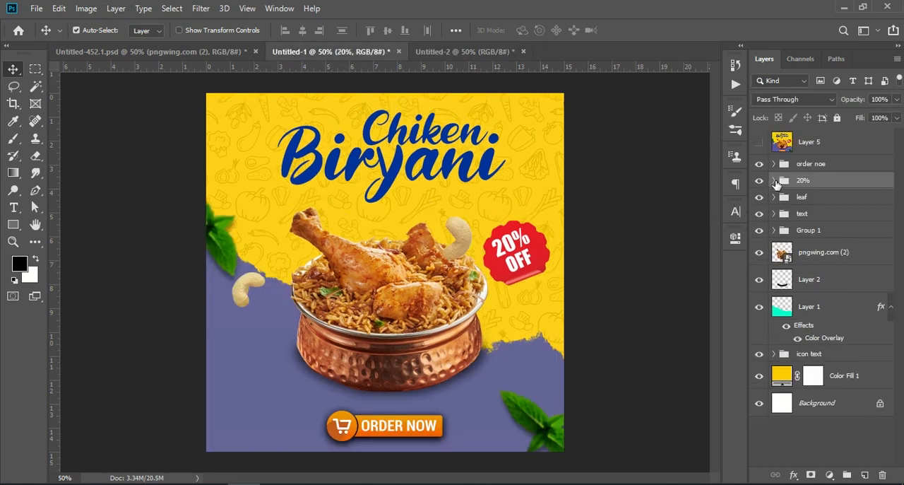
left_click(807, 163)
left_click(812, 198)
left_click_drag(839, 203, 268, 267)
left_click_drag(444, 392, 555, 447)
left_click(773, 138)
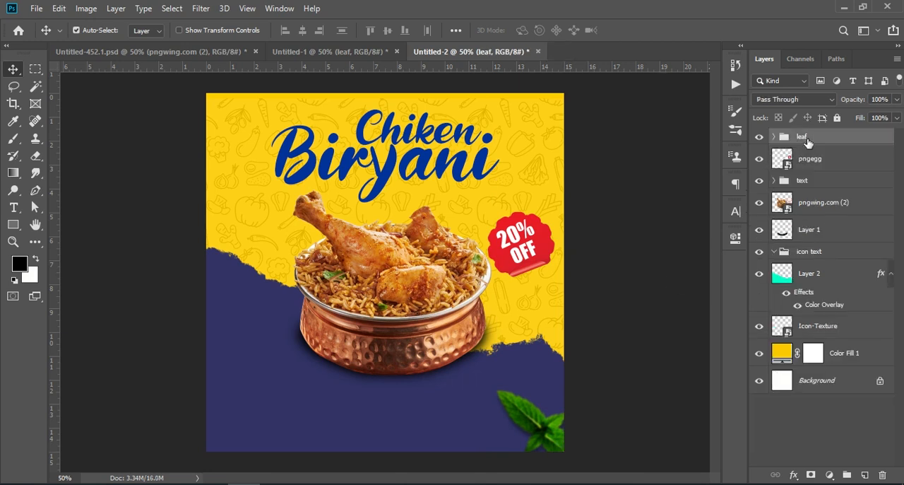
- Scale and reposition the leaf group so one sprig sits on the left edge and the other in the lower-right corner
key("ctrl+t")
left_click_drag(586, 291, 404, 297)
left_click_drag(343, 373, 472, 408)
left_click_drag(534, 332, 577, 331)
left_click_drag(497, 390, 509, 424)
key("Return")
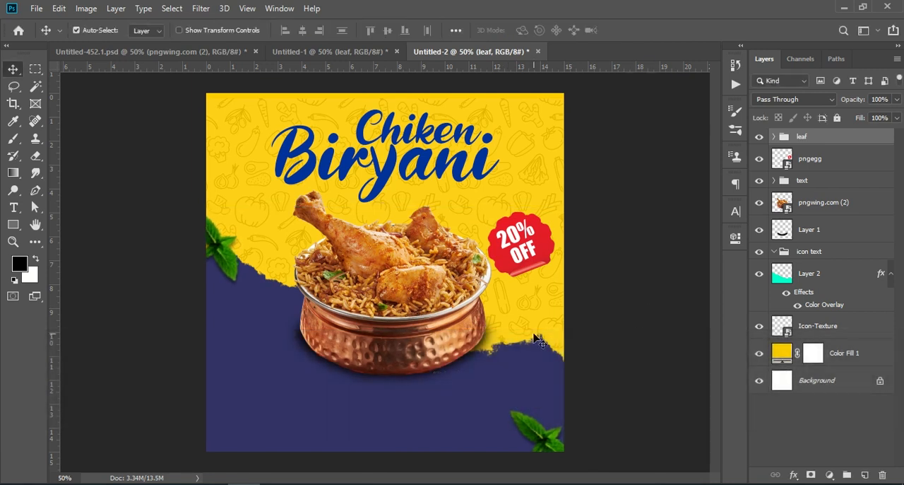
- Copy the cashew group from Untitled-1 into Untitled-2 and place the nuts at the bowl's left and upper right
left_click(330, 55)
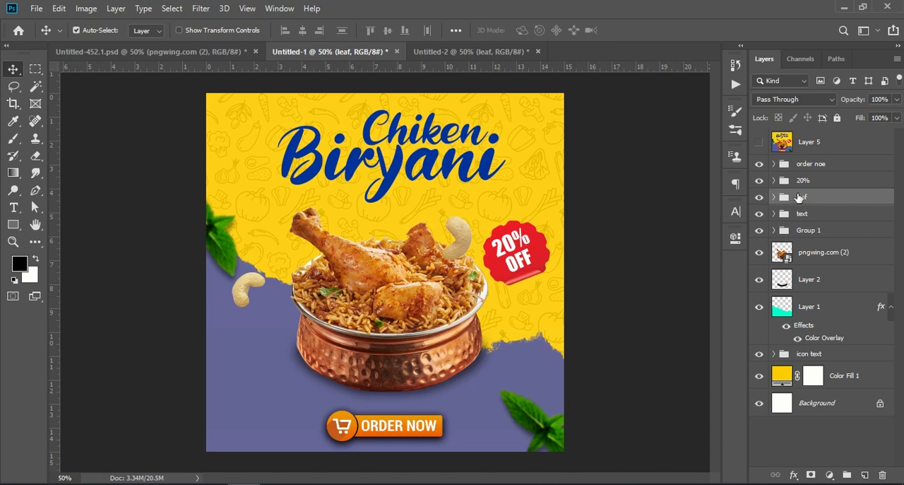
left_click(810, 221)
left_click(791, 233)
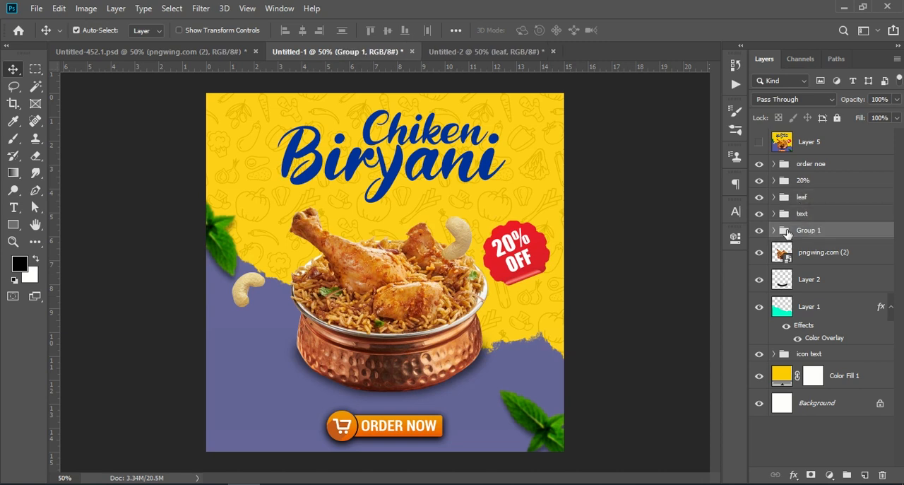
left_click(759, 230)
left_click(759, 230)
left_click_drag(788, 231, 321, 286)
key("ctrl+t")
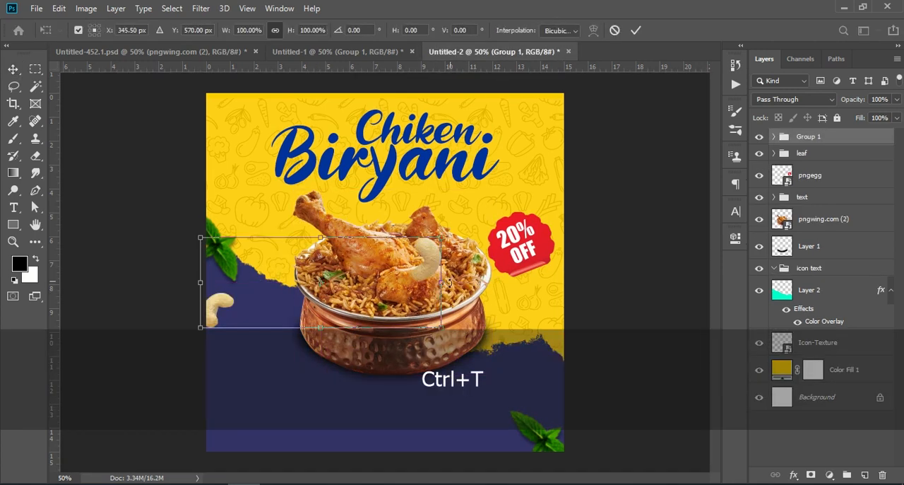
left_click_drag(433, 263, 477, 236)
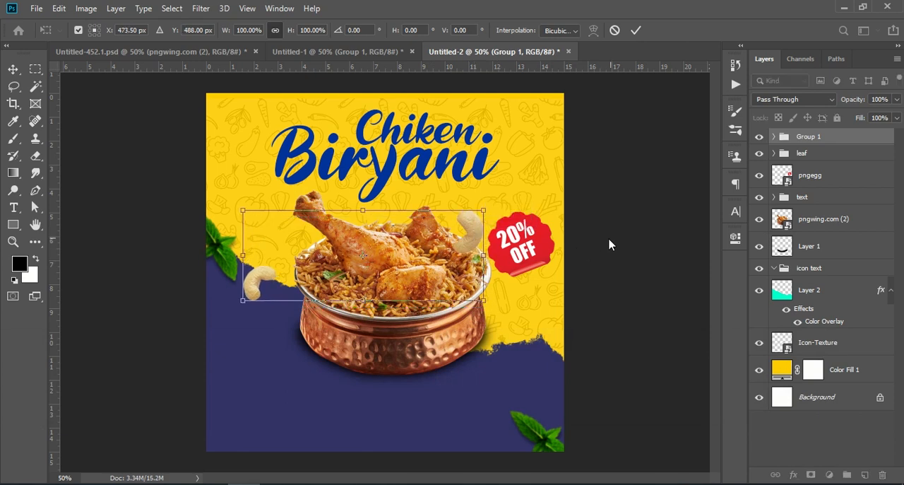
key("Return")
- Copy the ORDER NOW button group from Untitled-1 into Untitled-2, place it below the bowl and compare both documents
left_click(304, 54)
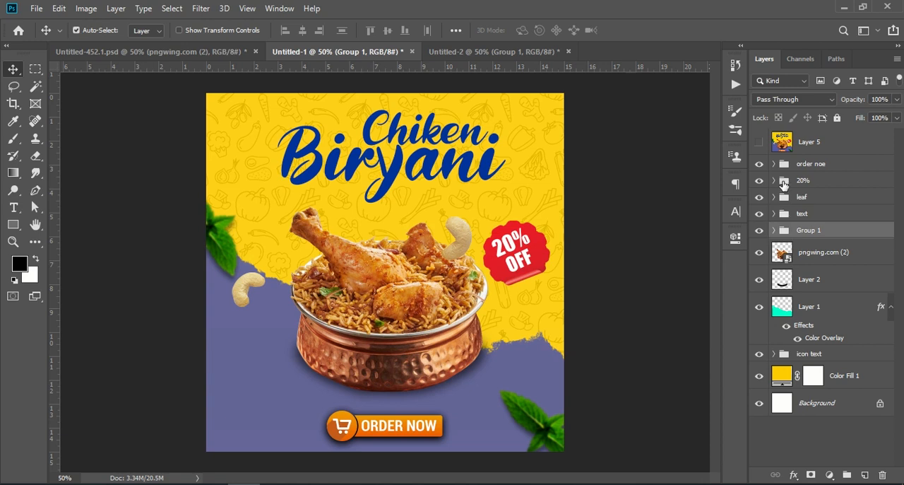
left_click_drag(809, 164, 379, 428)
left_click(374, 52)
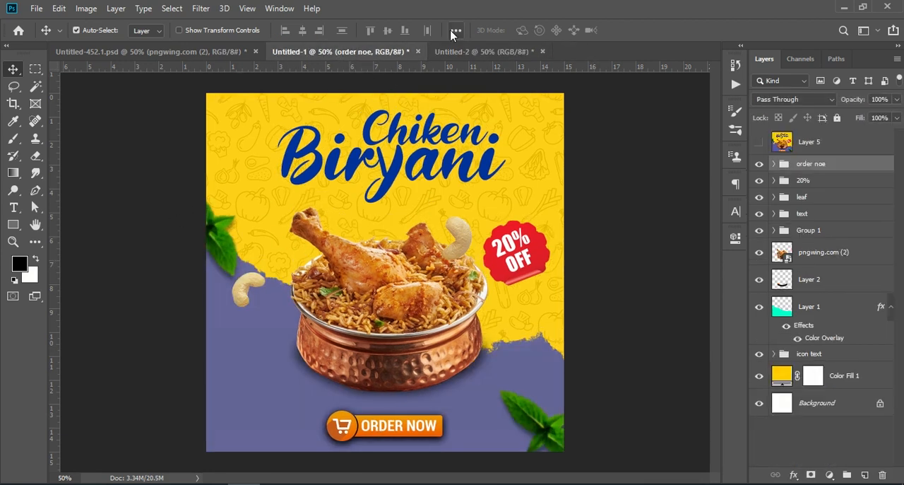
left_click(466, 52)
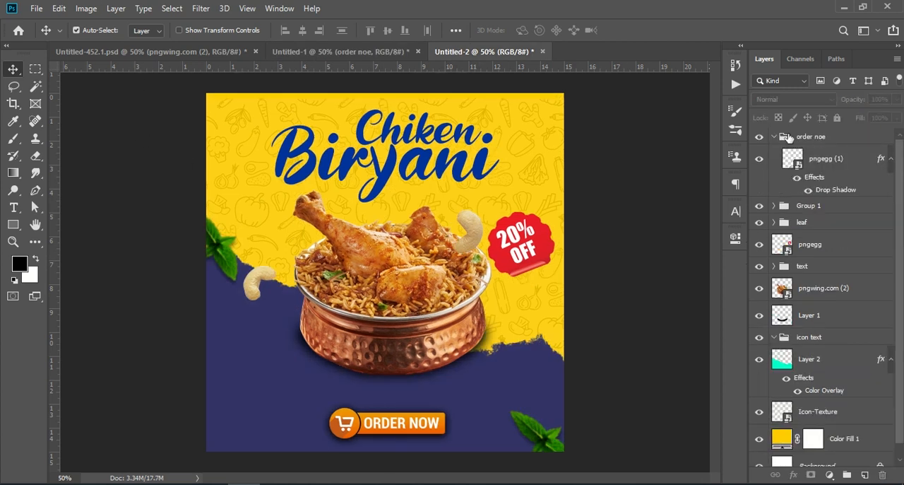
- Group all layers above the Background and convert the group to a smart object
left_click(805, 138)
key("shift")
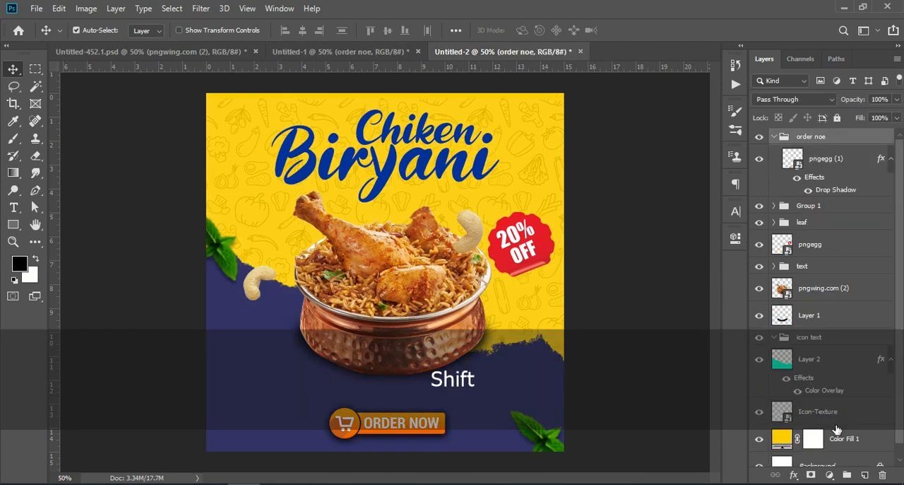
scroll(848, 446, "down", 1)
left_click(850, 425, "shift")
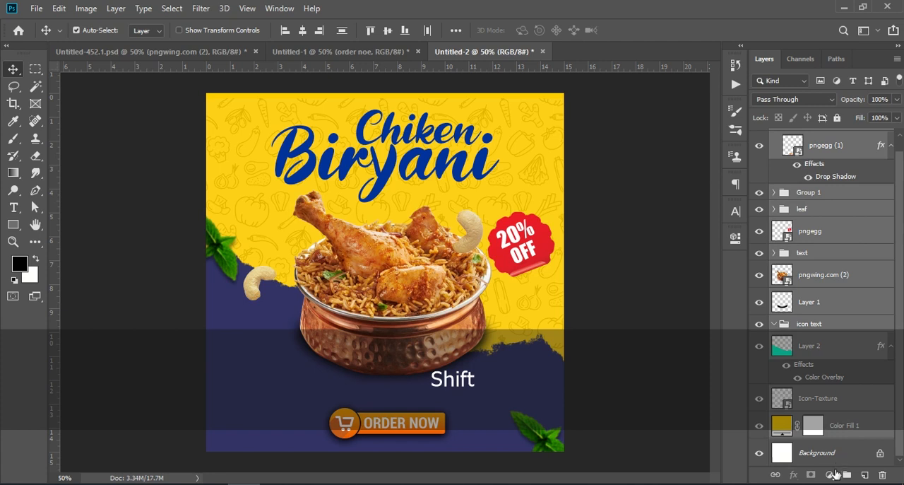
left_click(845, 475)
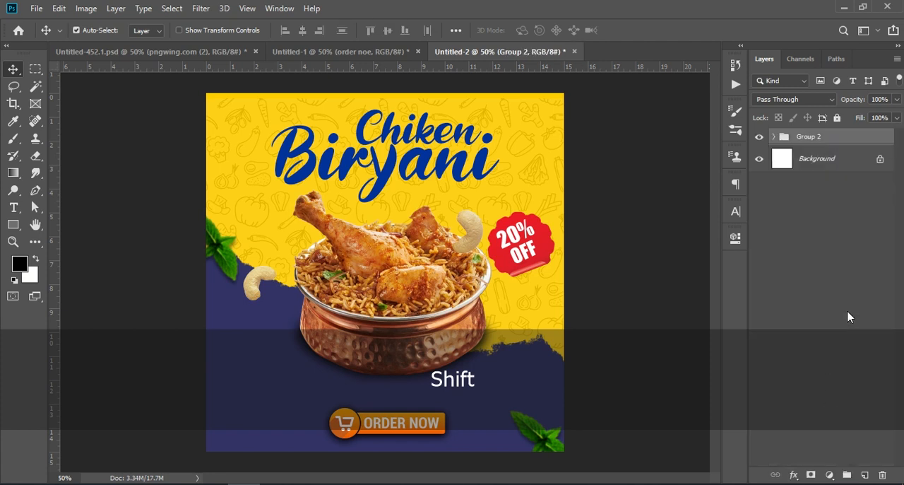
right_click(825, 139)
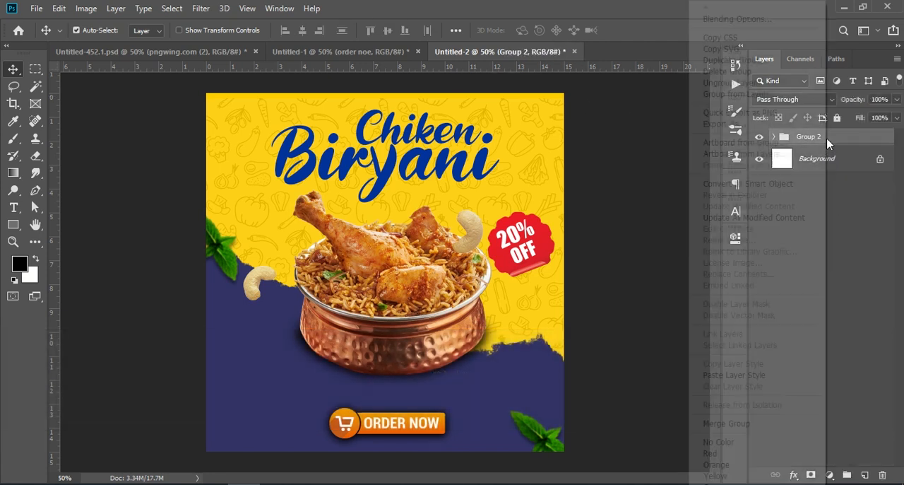
left_click(767, 185)
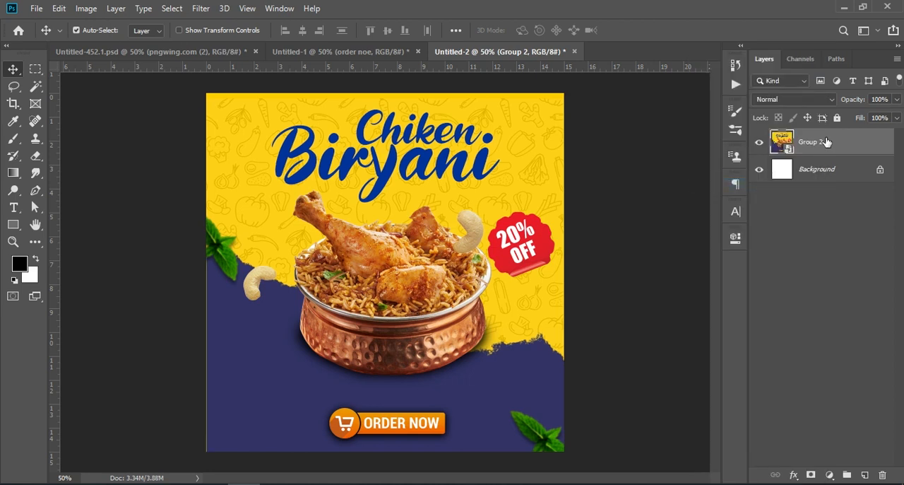
- Start a Camera Raw filter on the smart object with Texture +16, Clarity +4, Dehaze +7, Vibrance +7 and Saturation +3
left_click(200, 8)
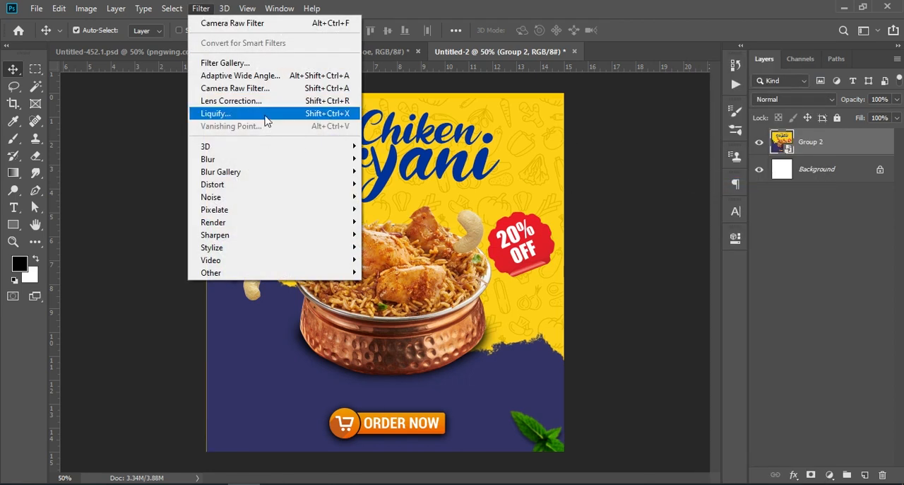
left_click(277, 88)
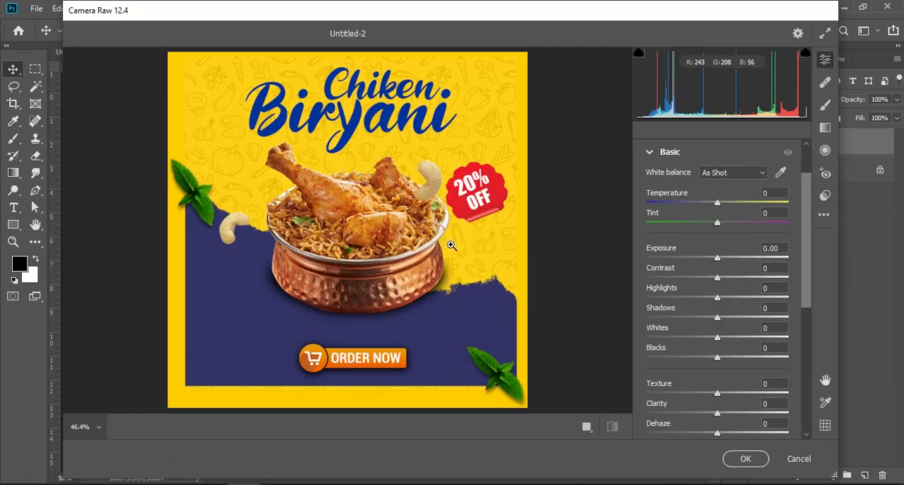
scroll(509, 251, "down", 1)
scroll(716, 307, "down", 3)
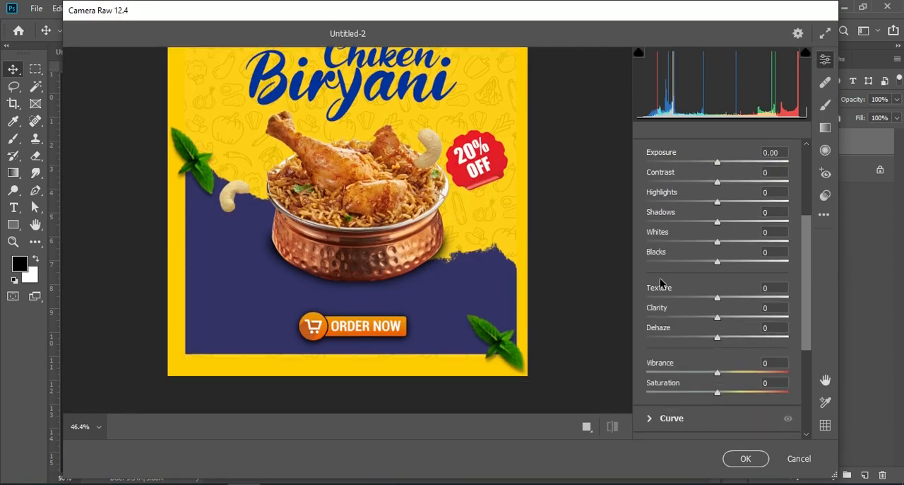
left_click_drag(718, 298, 721, 339)
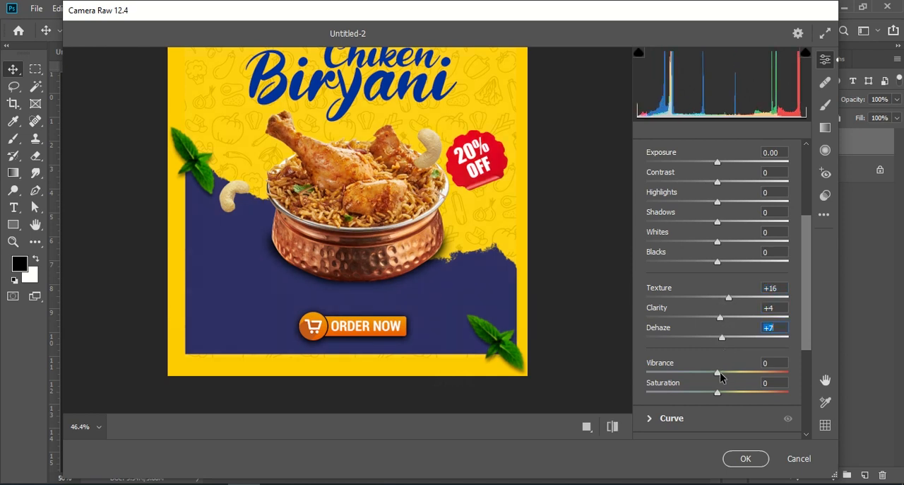
left_click_drag(719, 373, 722, 392)
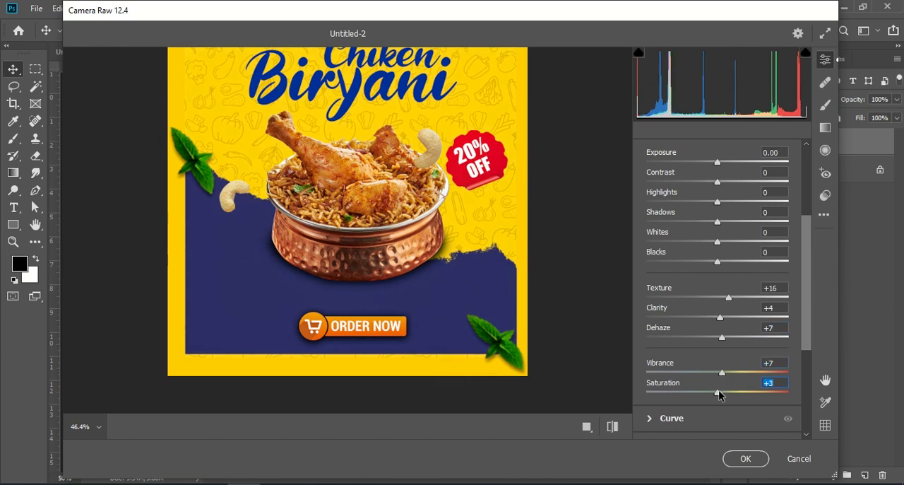
- Set Contrast +10, Highlights +4, Shadows +13, Whites +6 and Blacks +10, and apply the Camera Raw filter
scroll(717, 304, "up", 2)
left_click_drag(717, 245, 725, 329)
left_click(746, 458)
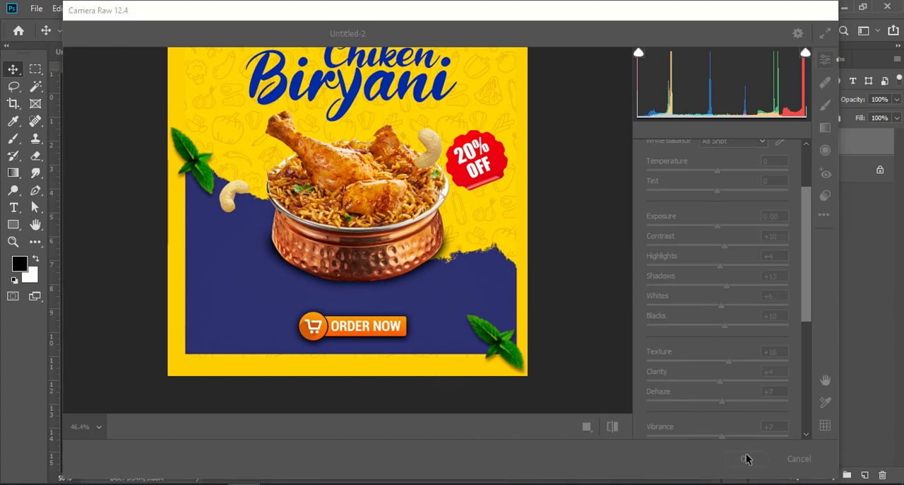